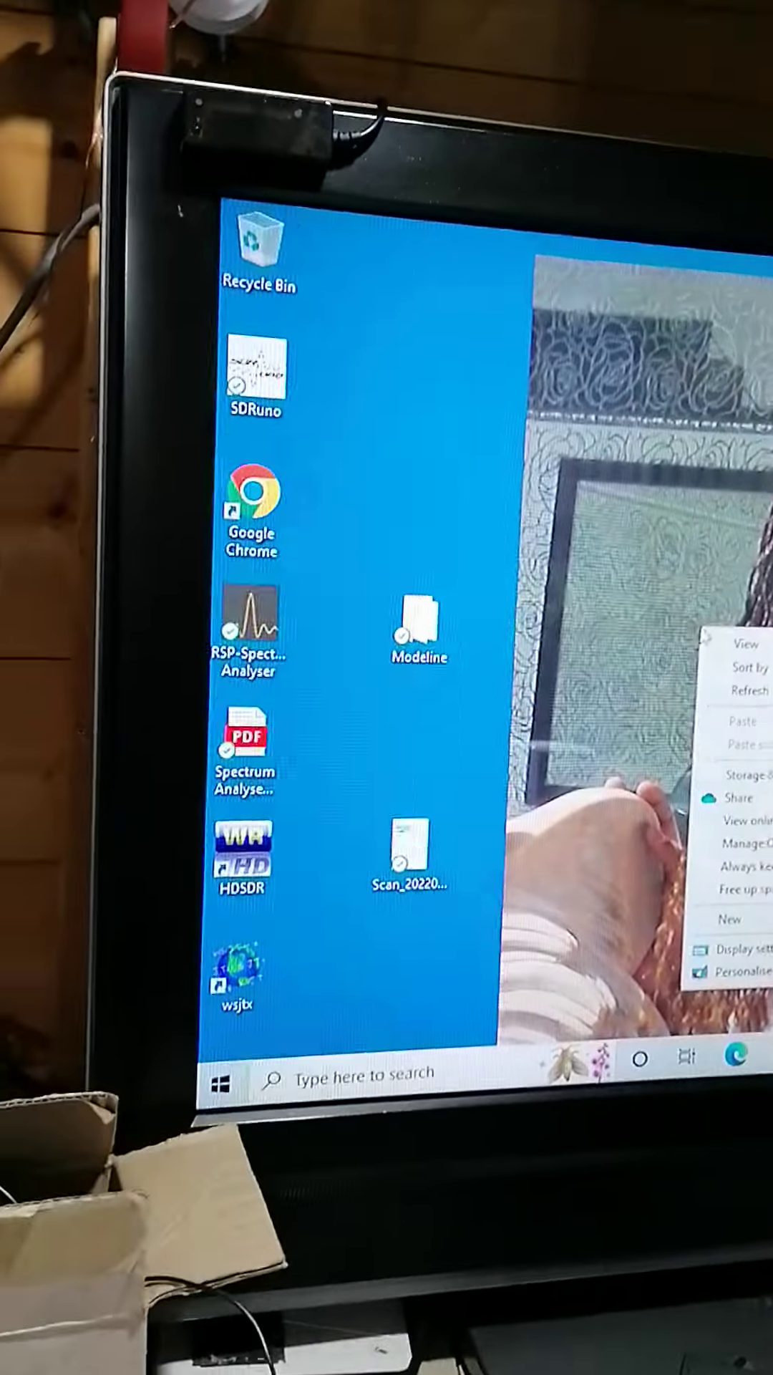
# Step: Open Display settings from the desktop context menu and drag the window onto the monitor
pyautogui.click(715, 942)
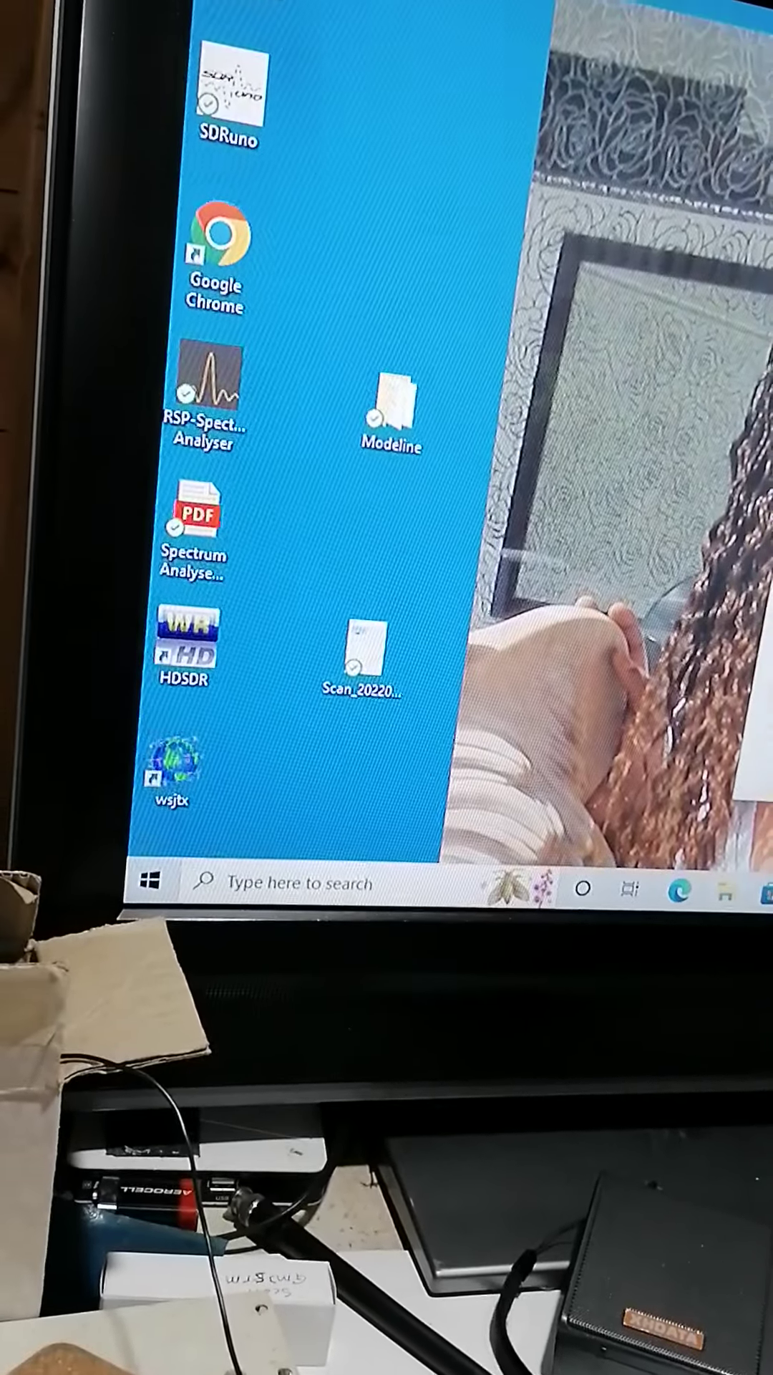
pyautogui.moveTo(767, 107); pyautogui.dragTo(712, 149)
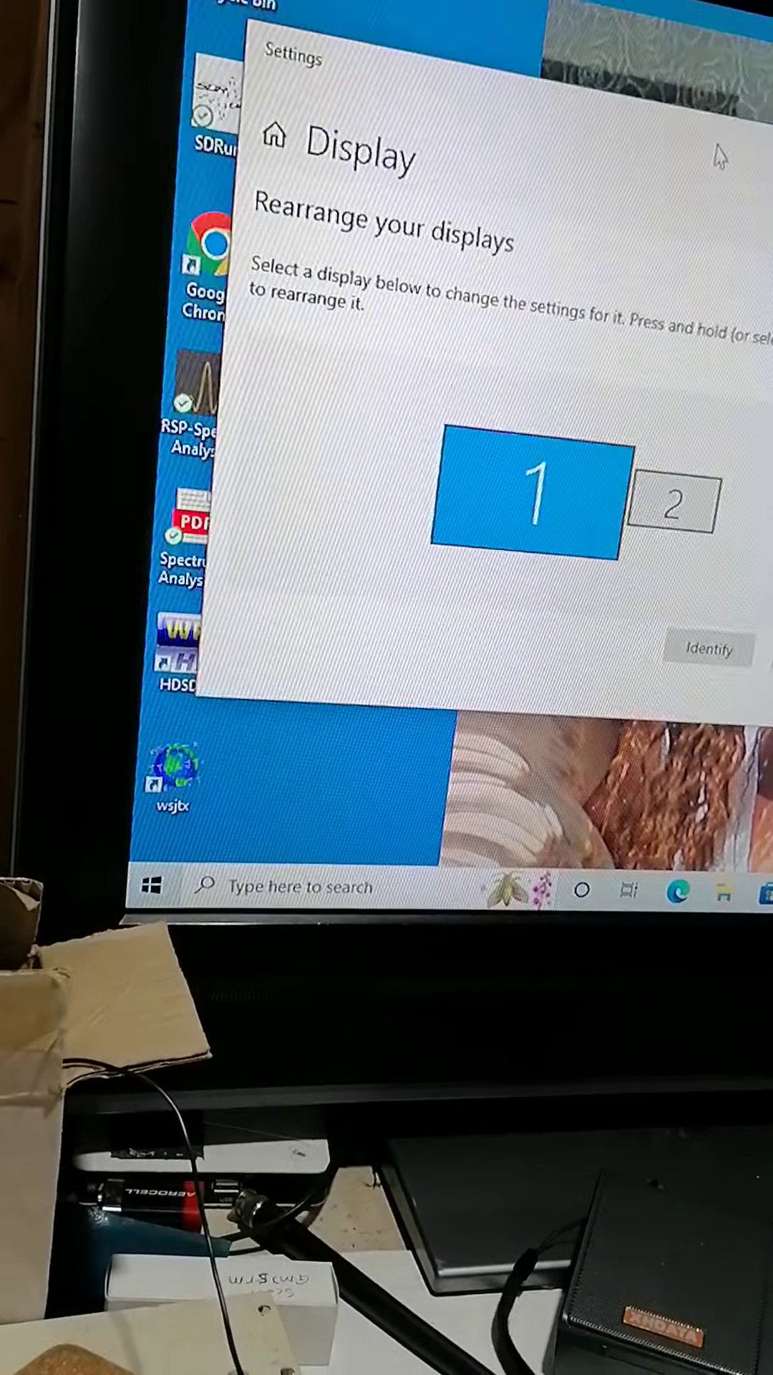
pyautogui.scroll(-10, 537, 430)
pyautogui.scroll(4, 537, 430)
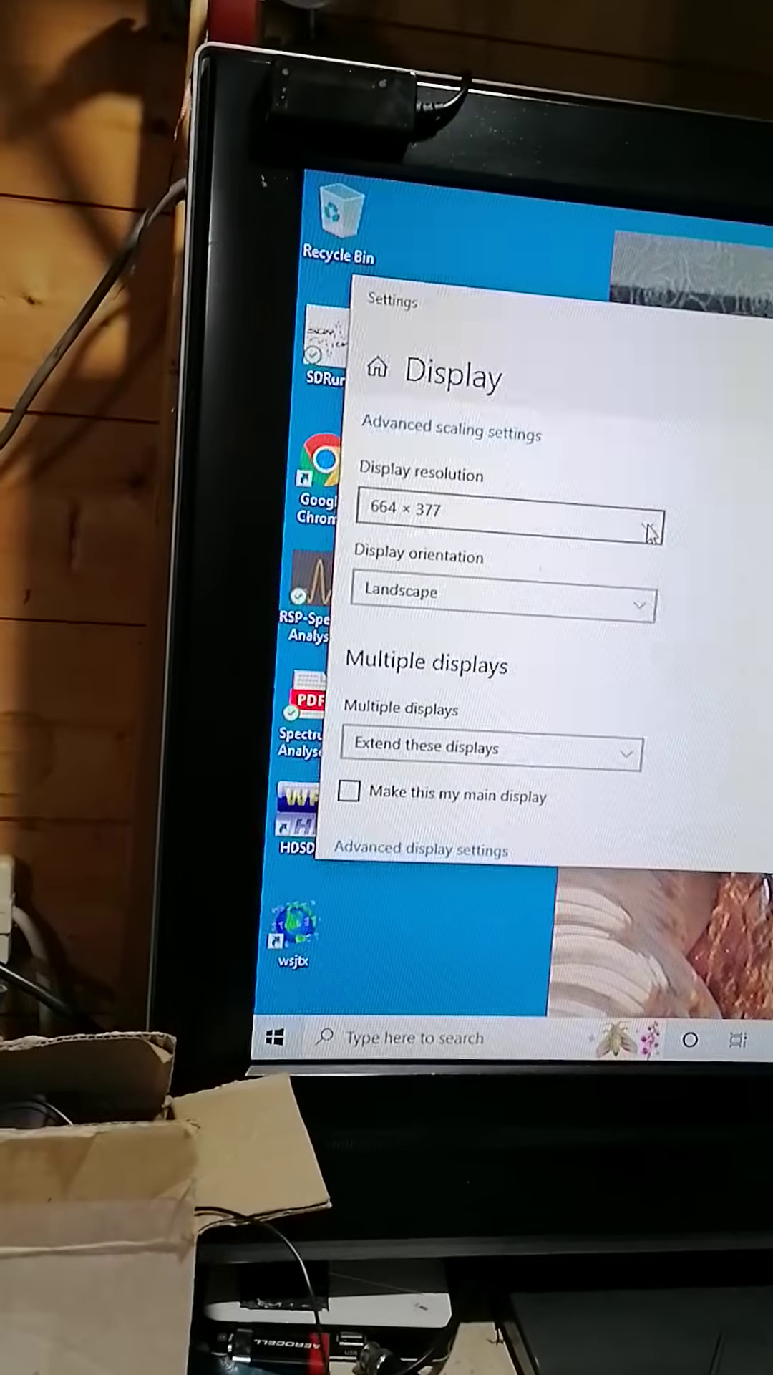
# Step: Expand the Display resolution list showing 1500×580, 664×377, 656×383 and 640×540
pyautogui.click(644, 513)
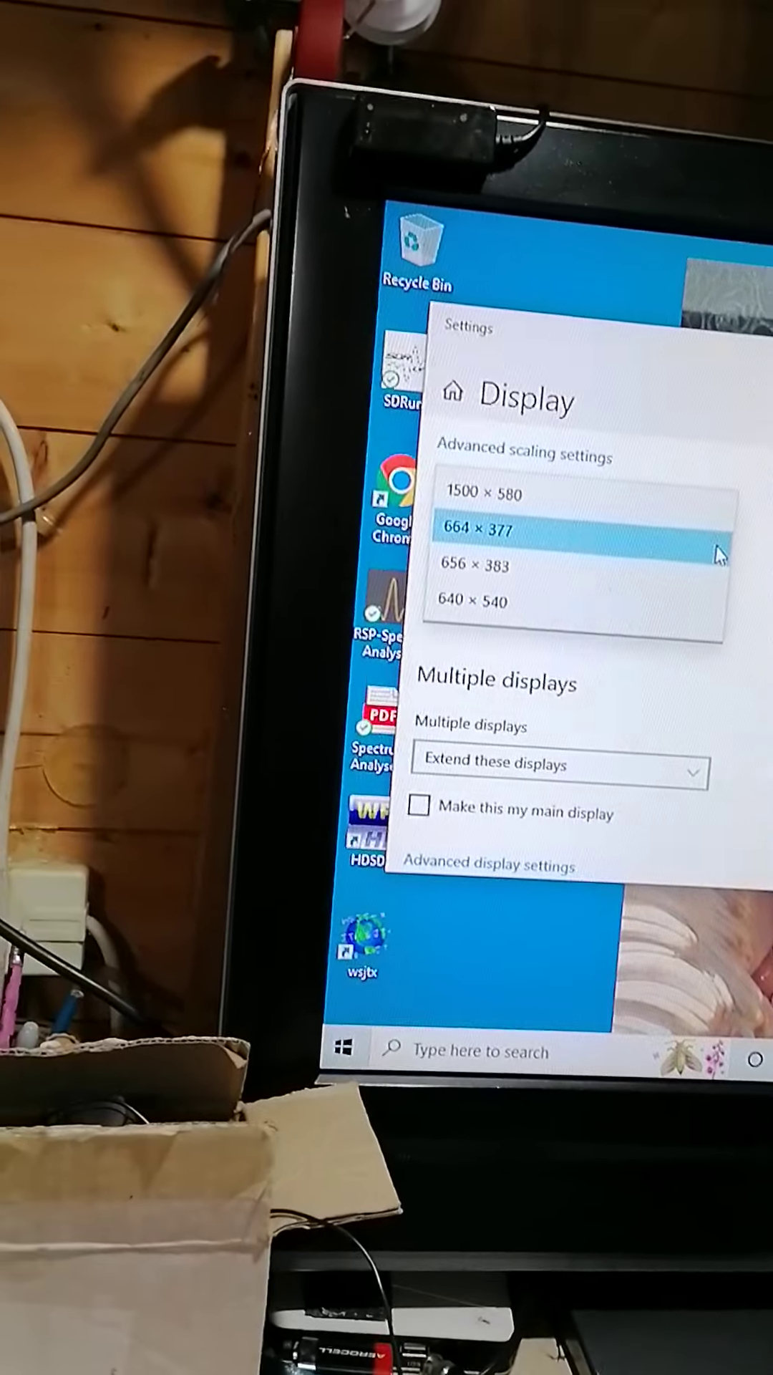